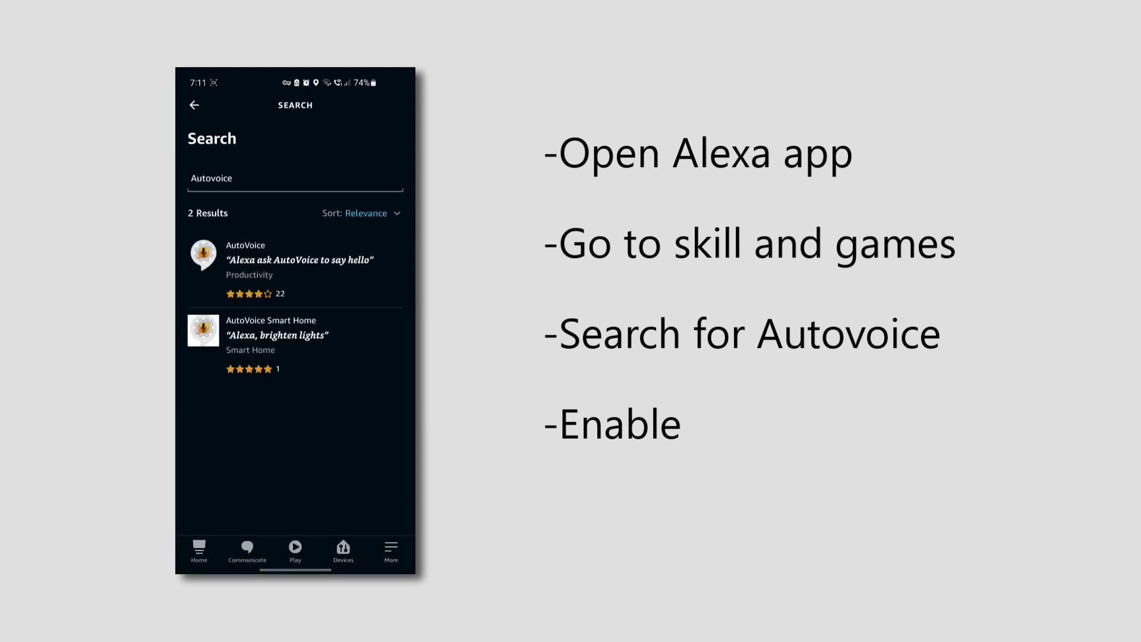
Step: Turn 'something' into the $reply variable for 'reply $reply' and 'ok replying $reply', then finish
click(353, 275)
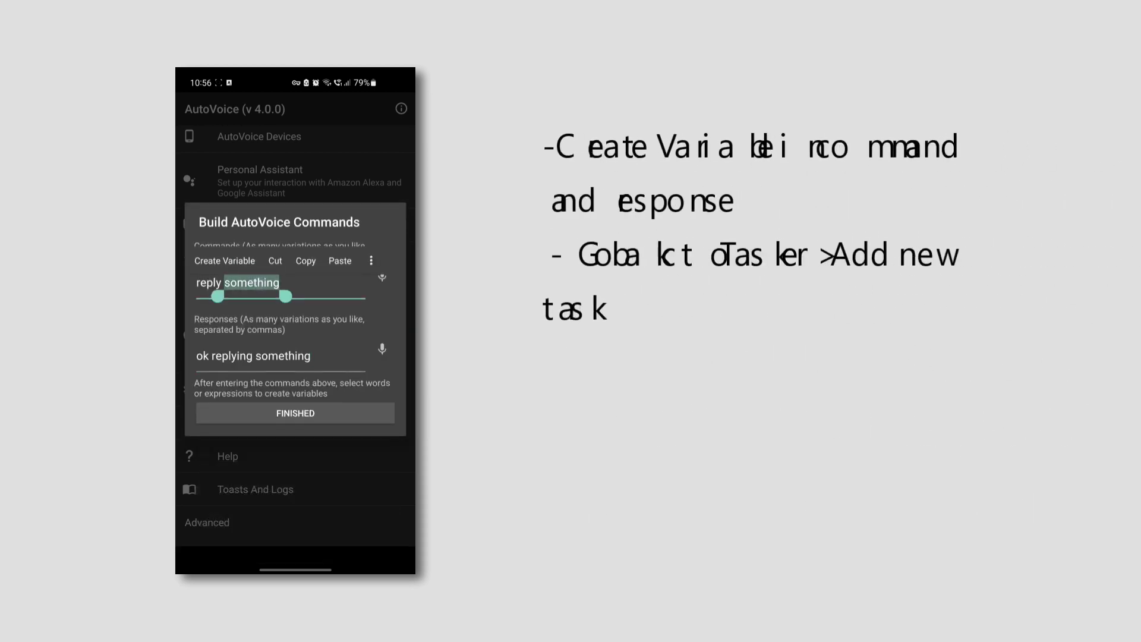
click(234, 259)
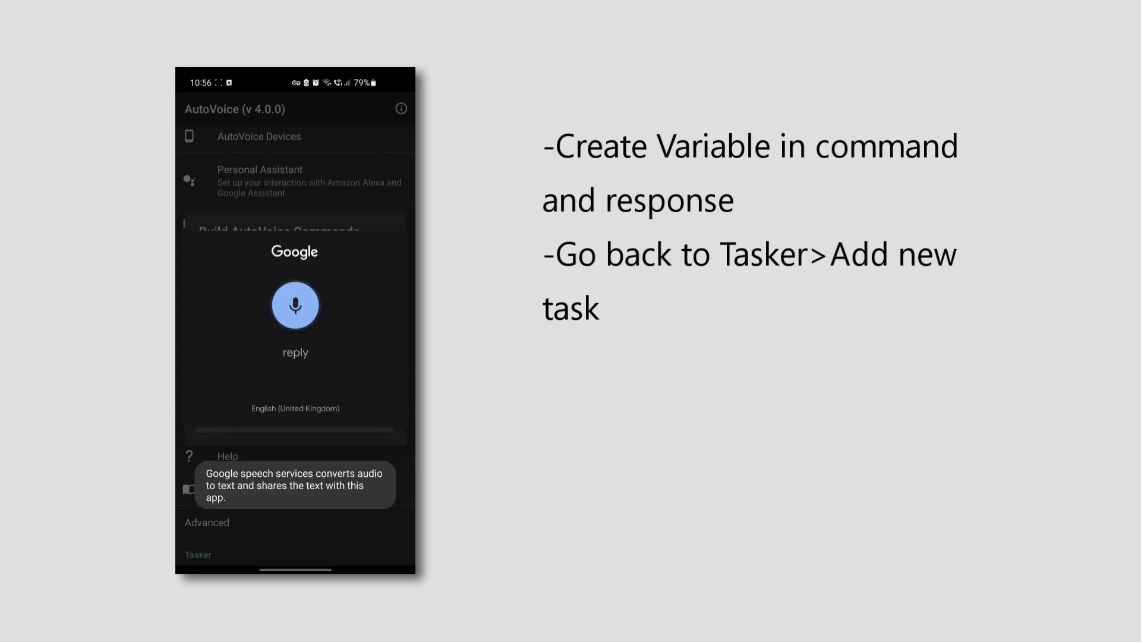
click(375, 364)
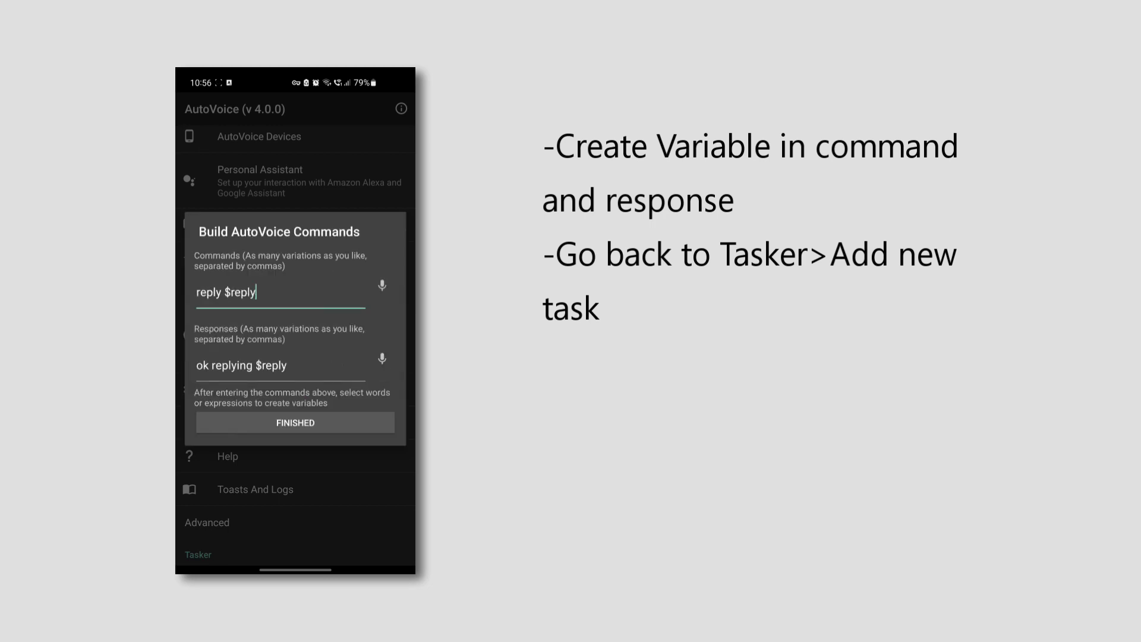
click(323, 421)
text(Message Rep)
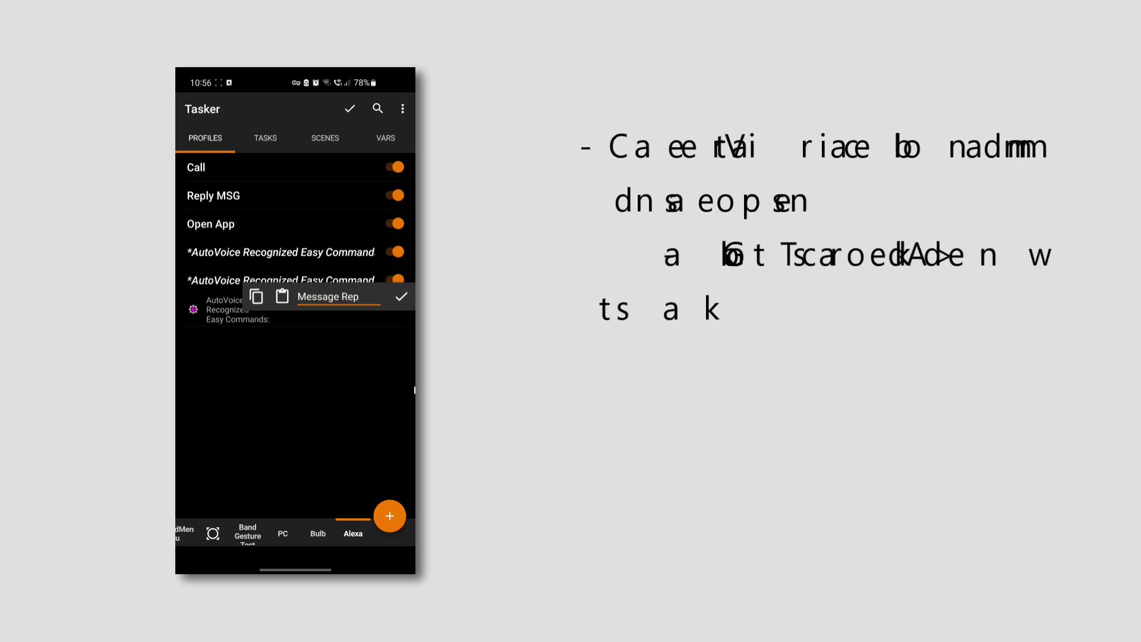
text(ly)
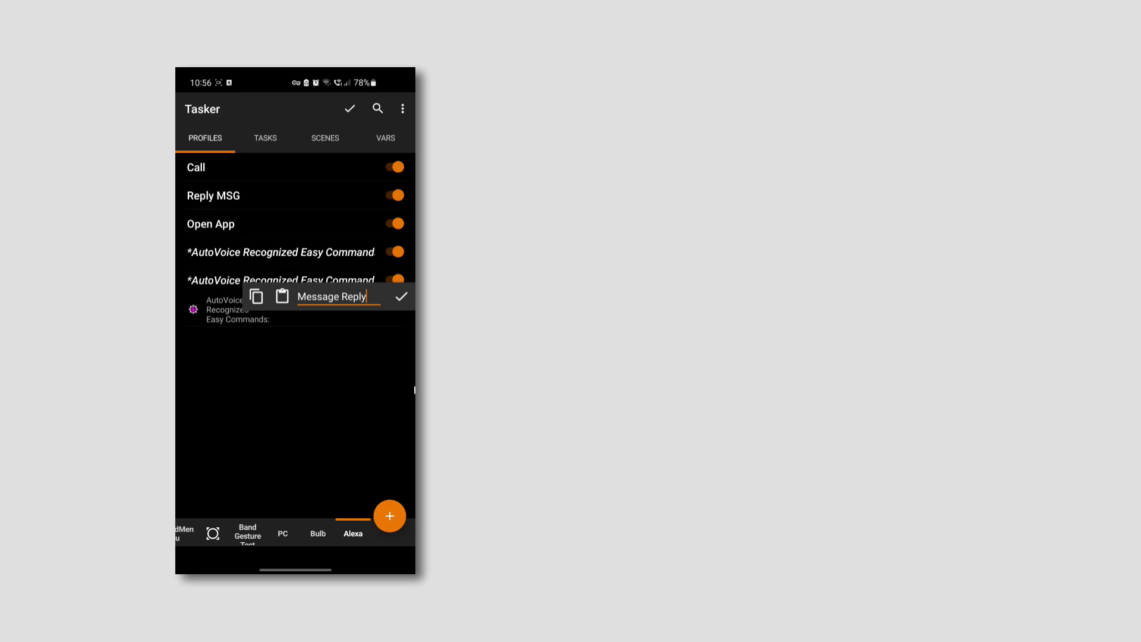
Step: Name the new task Message Reply and add the AutoNotification Reply action
key(Return)
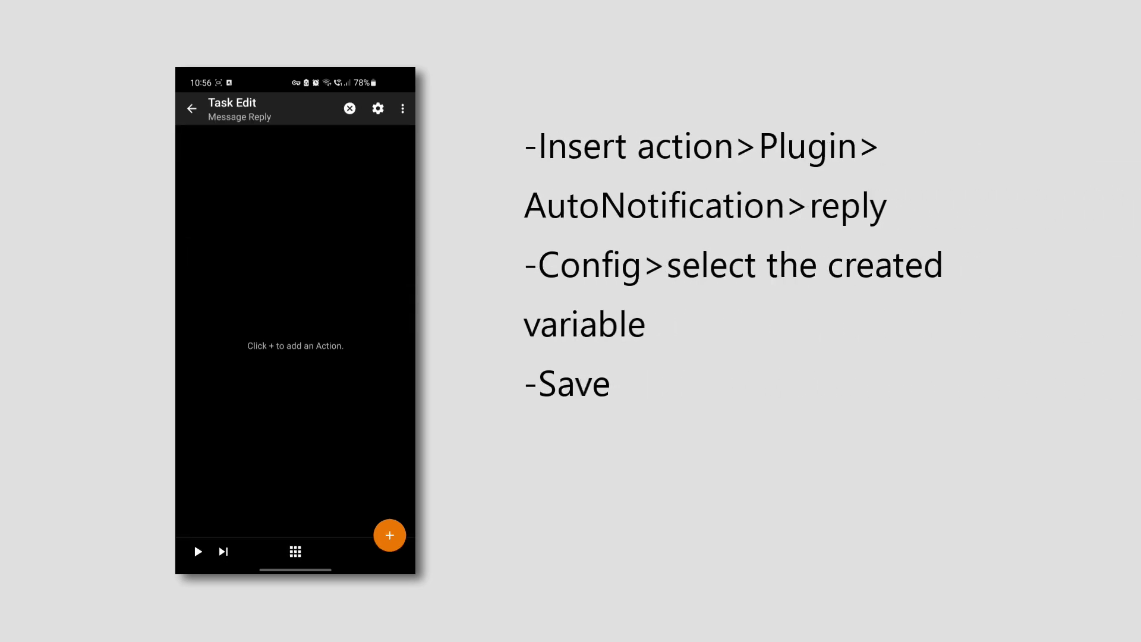
click(367, 337)
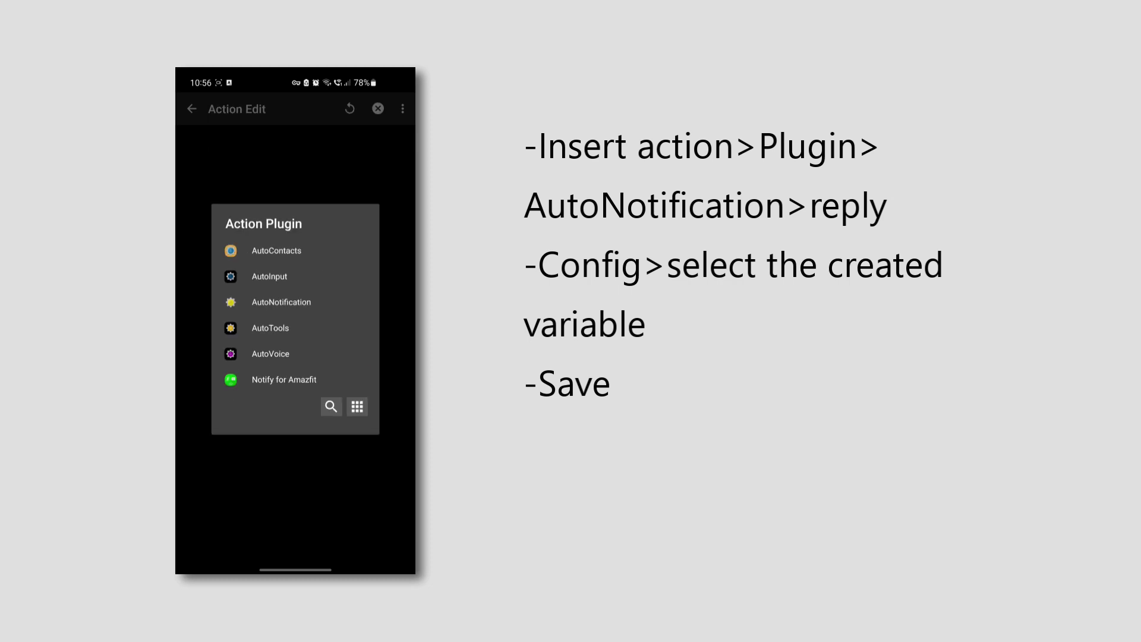
click(333, 309)
scroll(320, 428, down, 4)
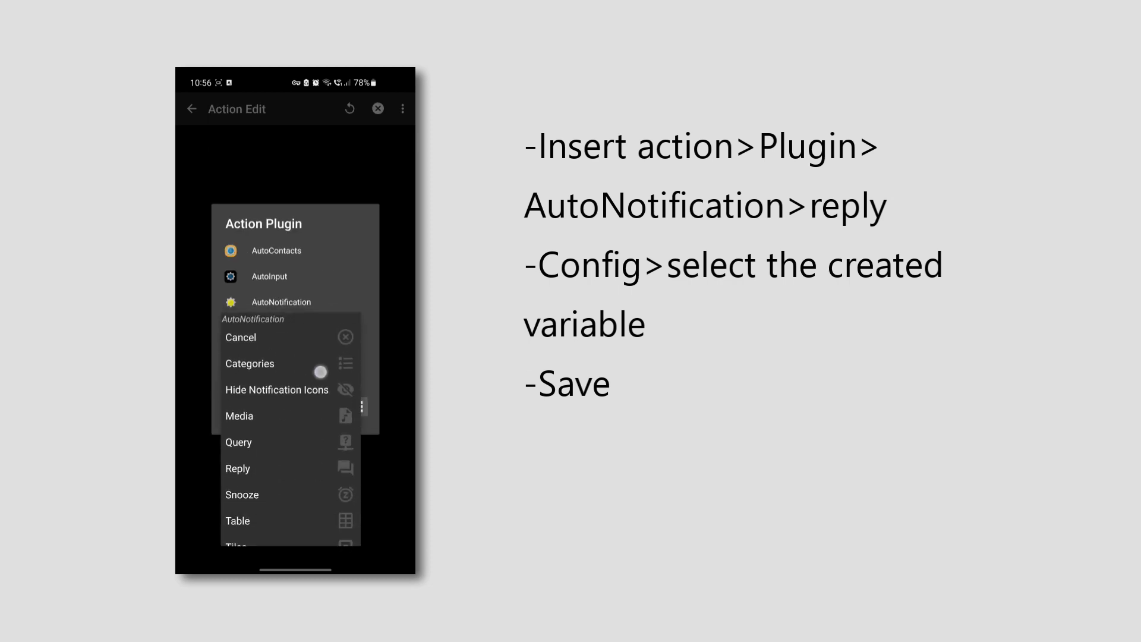
click(285, 468)
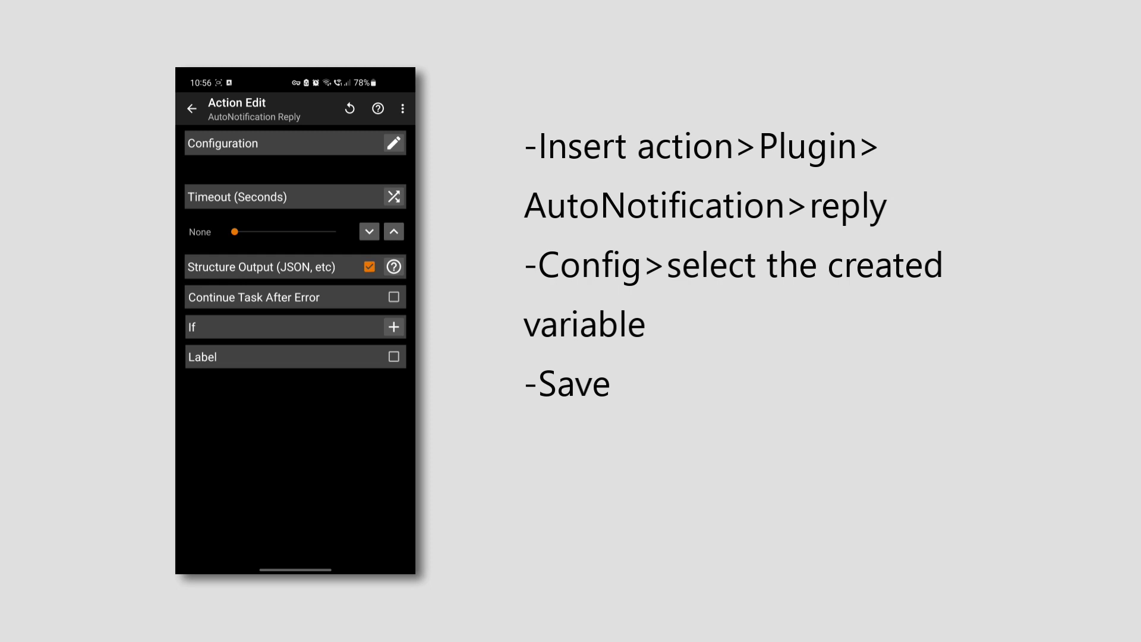
Step: Set the Reply action's reply text to %reply, save it, and return to the task
click(394, 142)
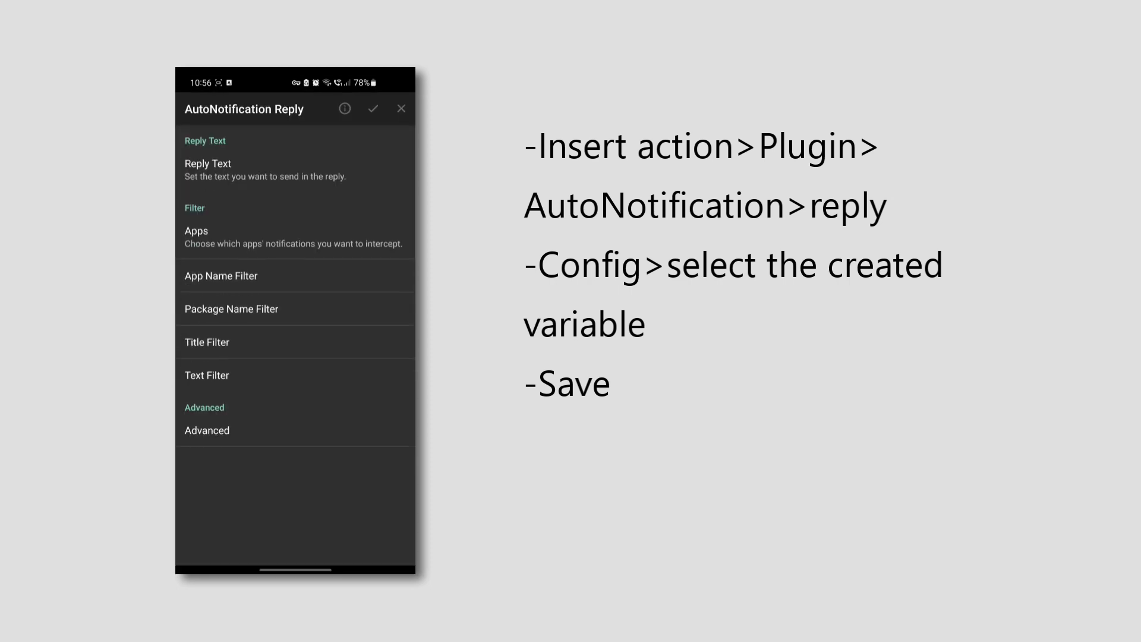
click(267, 168)
click(377, 312)
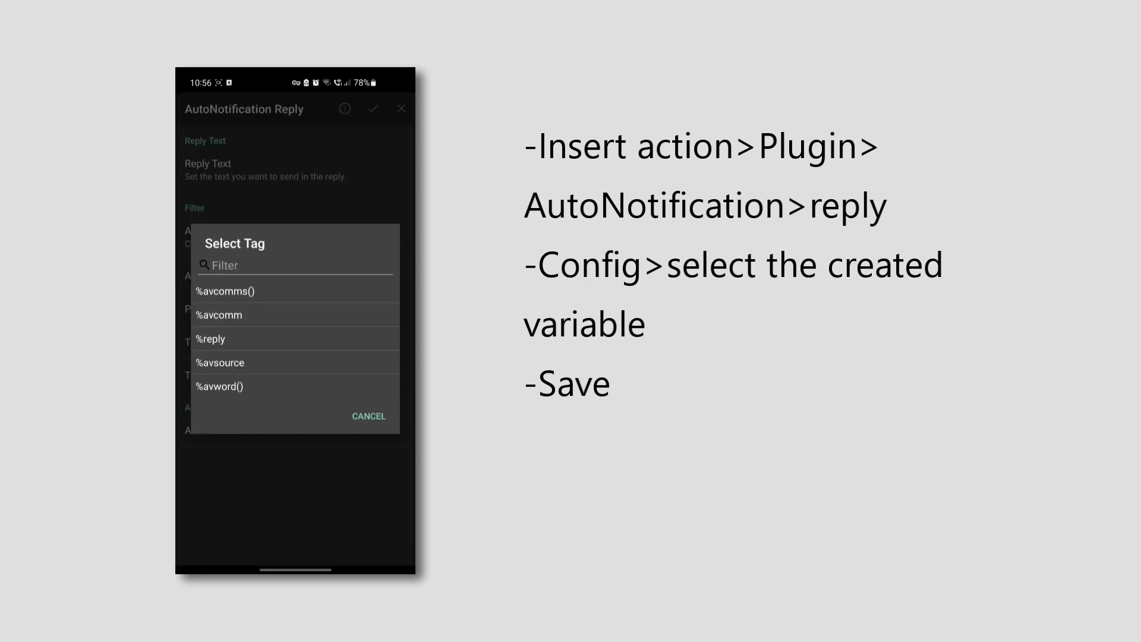
click(281, 338)
click(375, 368)
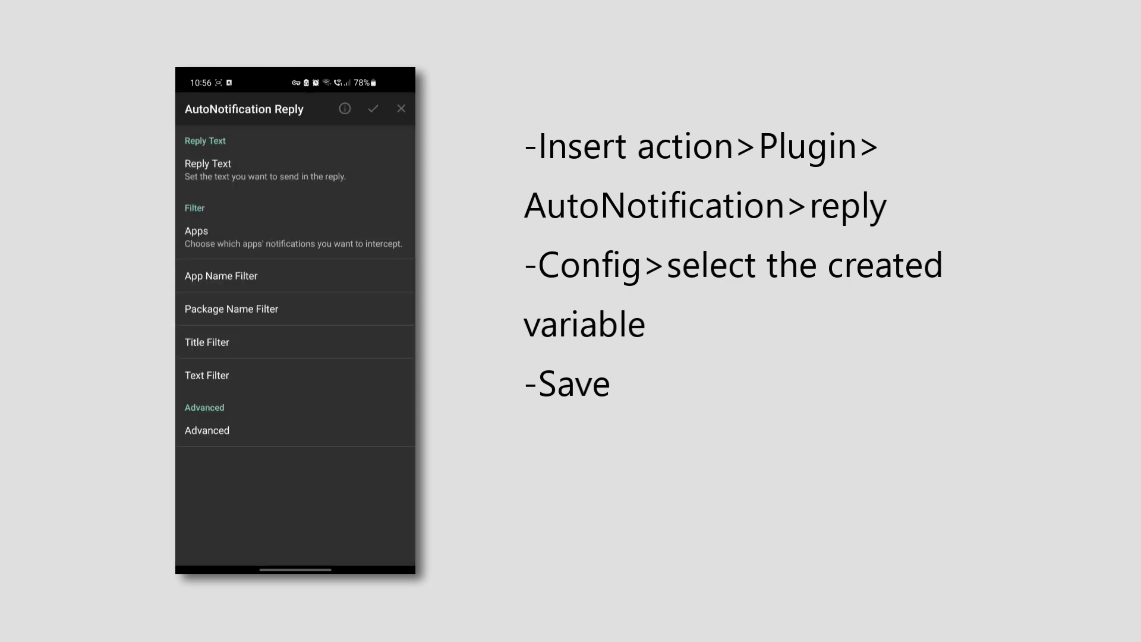
click(373, 109)
key(Escape)
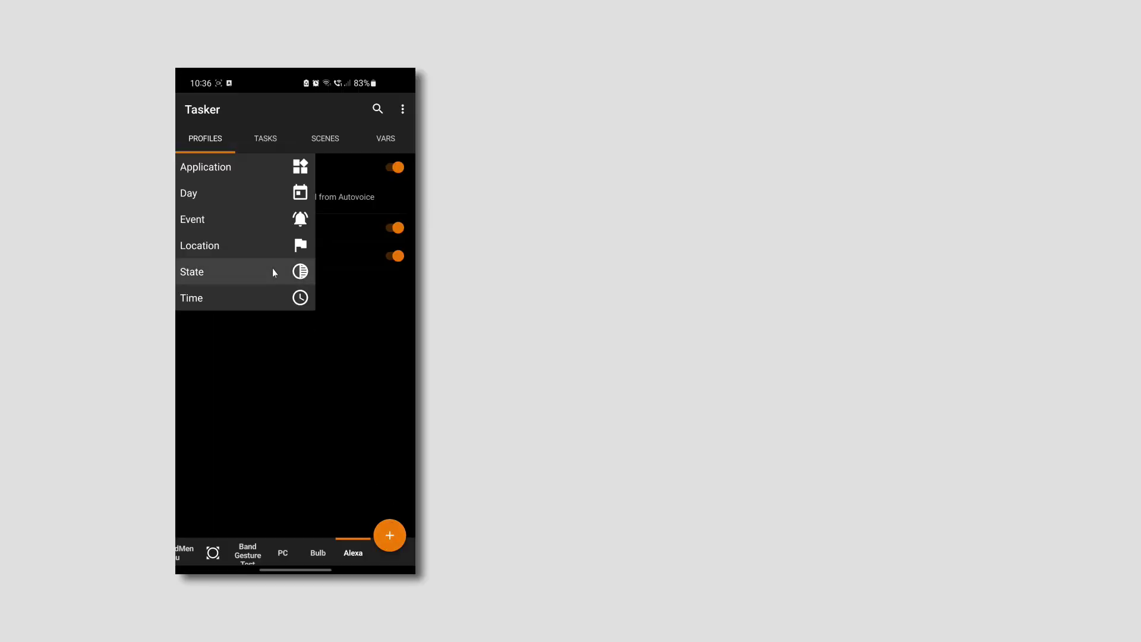
Step: Trigger the profile with an AutoVoice Recognized event: 'call $contactname', response 'ok calling $contactname'
click(256, 221)
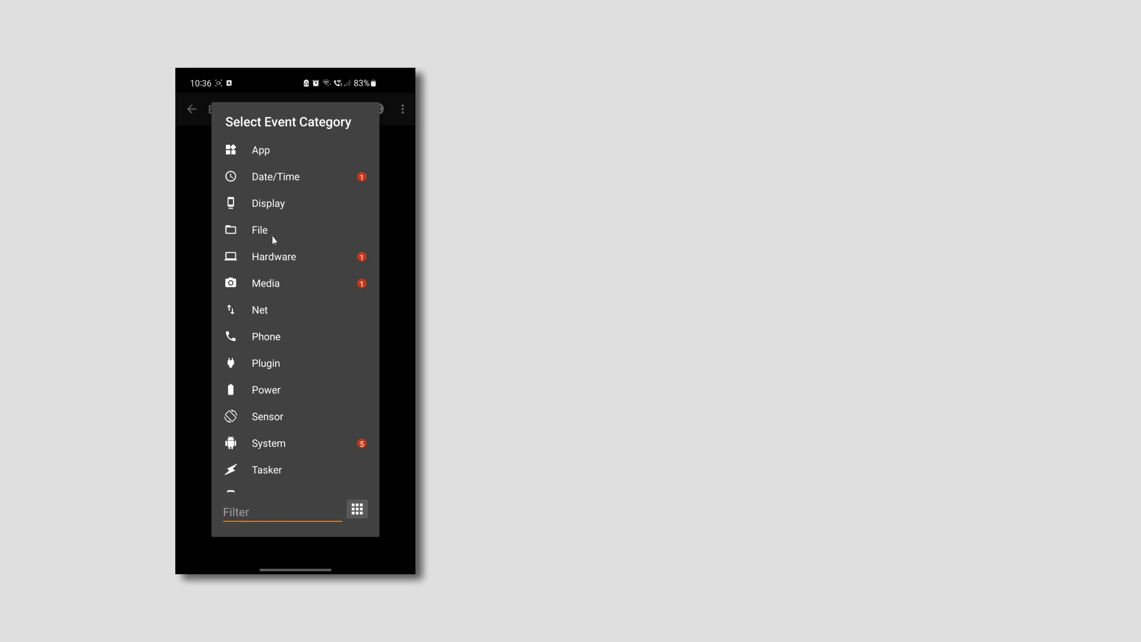
scroll(276, 260, down, 2)
scroll(277, 259, down, 1)
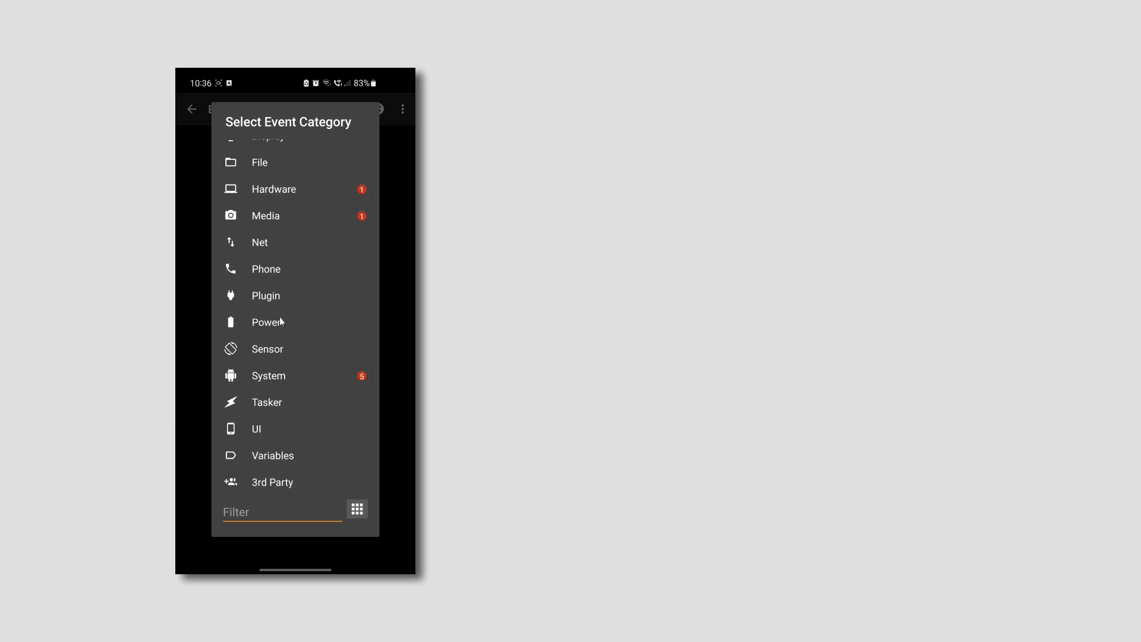
click(279, 299)
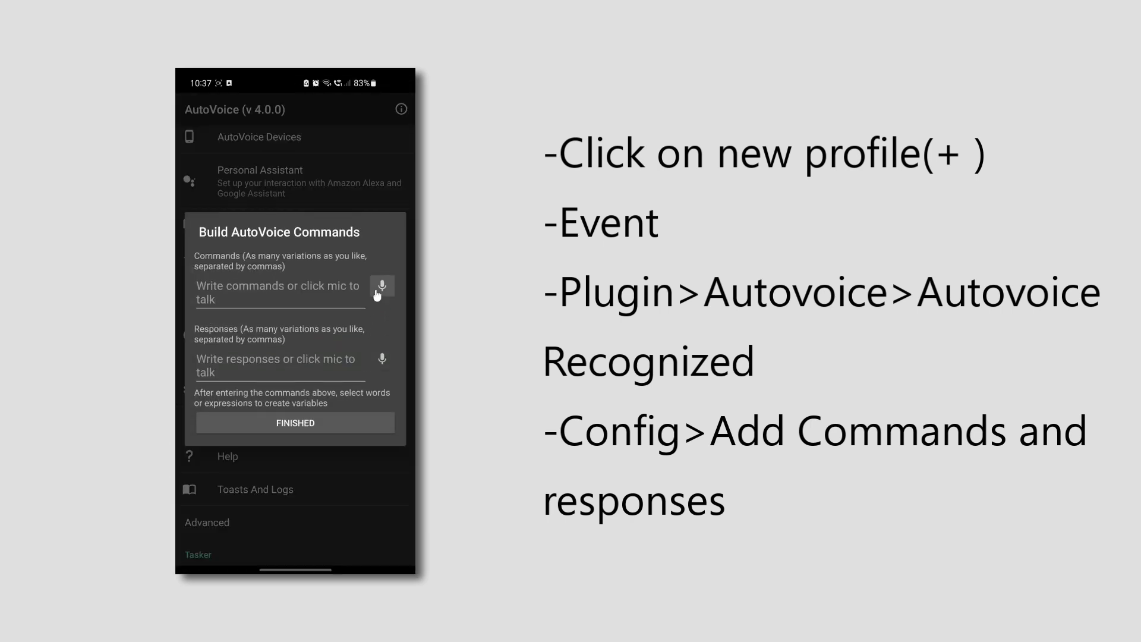
click(381, 287)
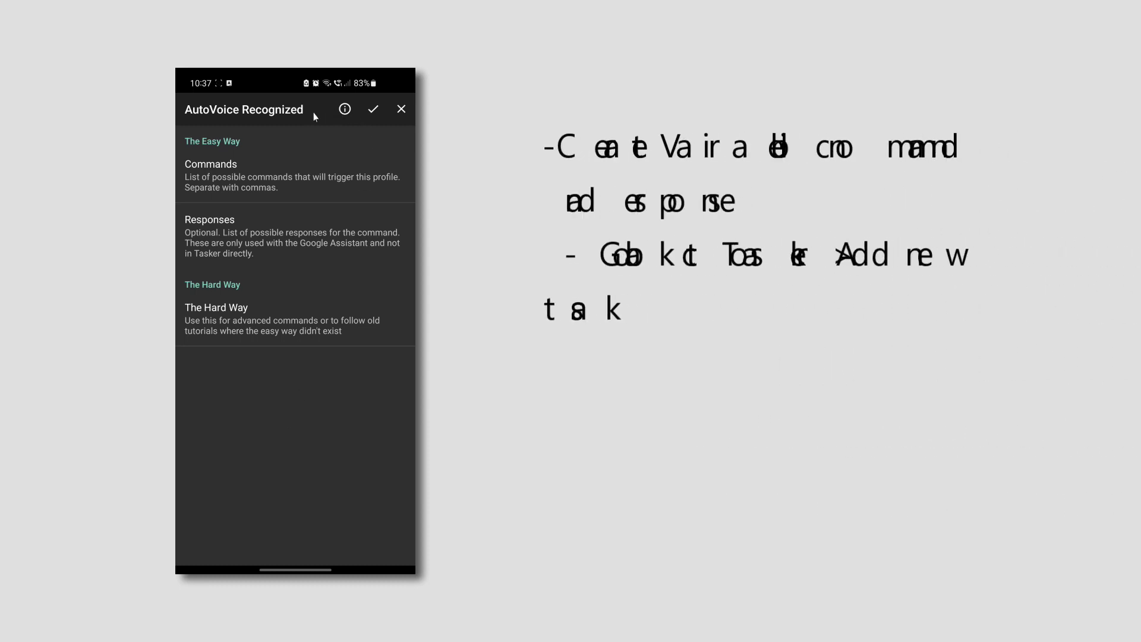
Step: Link a new empty task named Call Contact to the AutoVoice profile
click(366, 111)
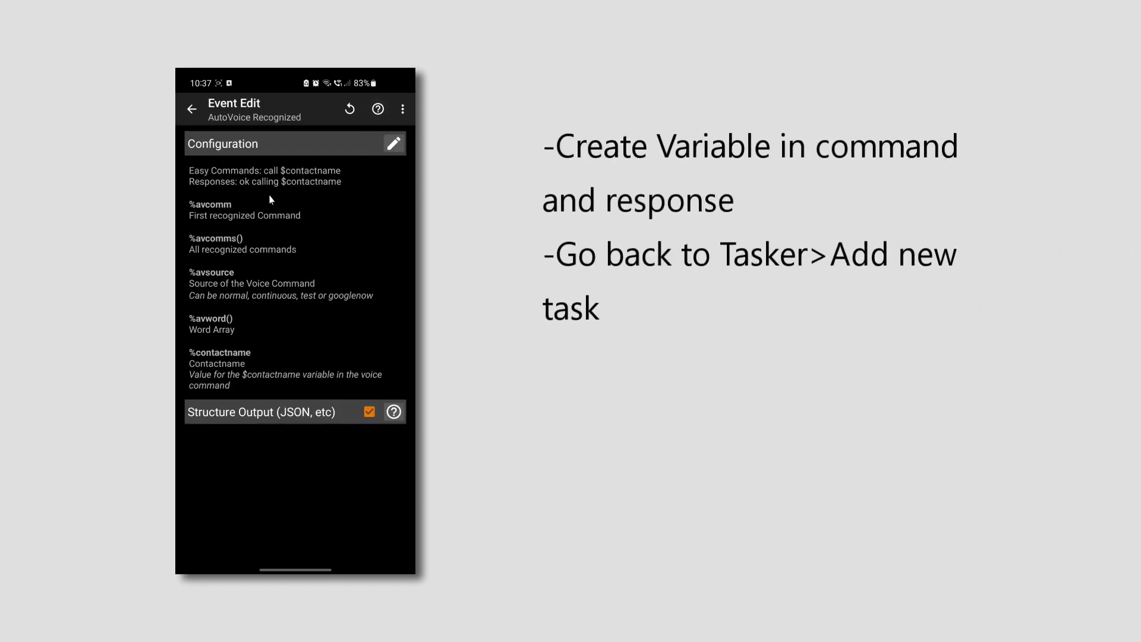
click(191, 109)
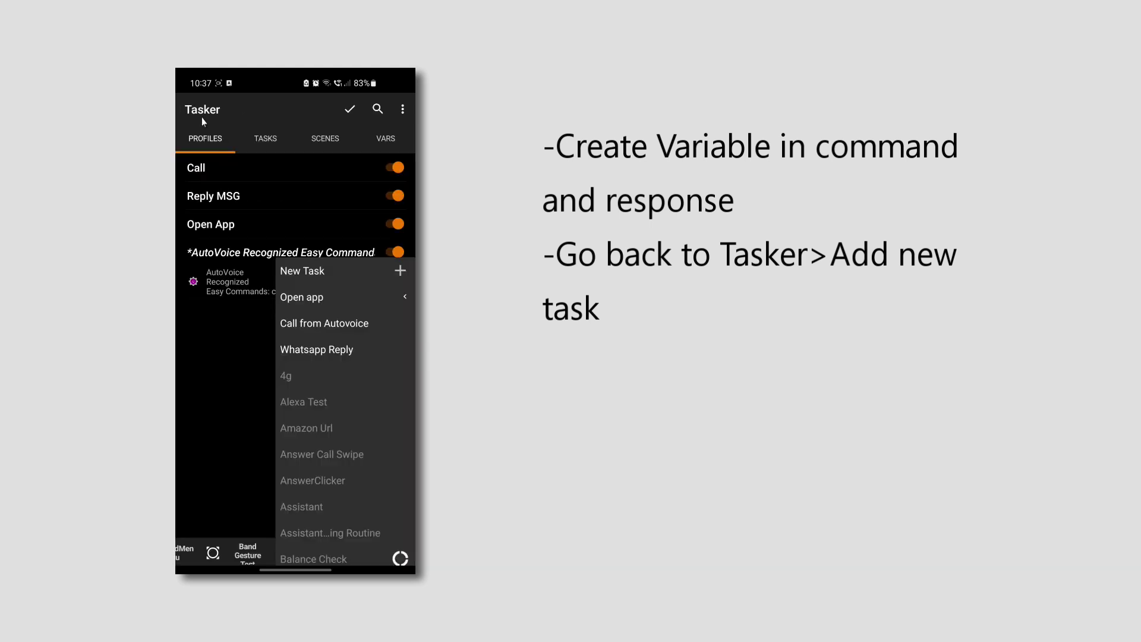
click(308, 273)
text(Call C)
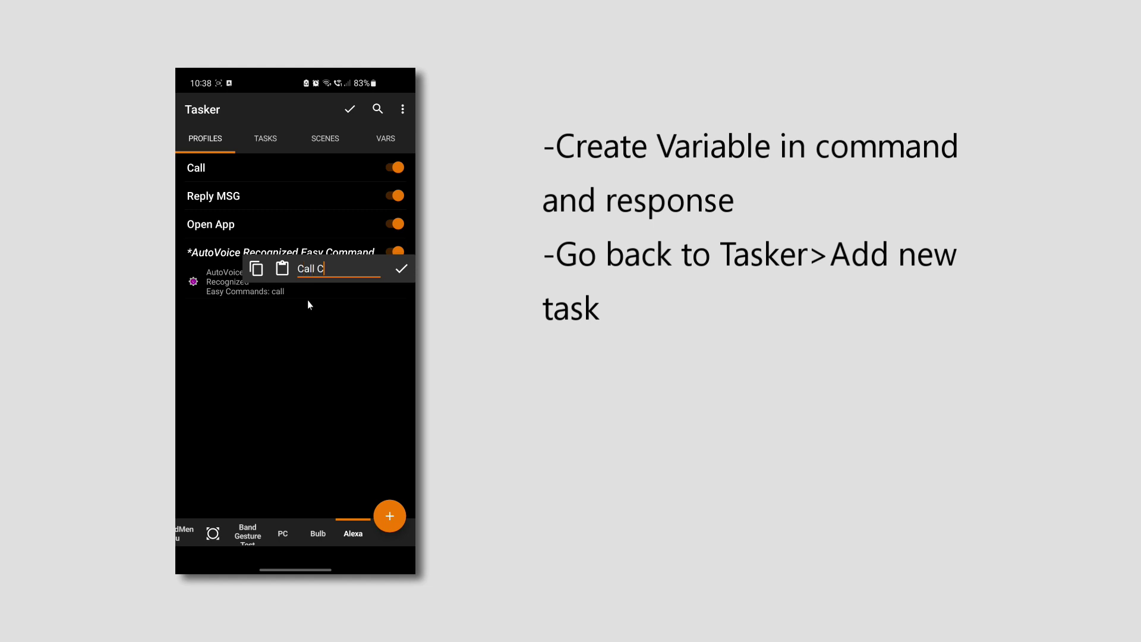
text(ontact)
click(401, 268)
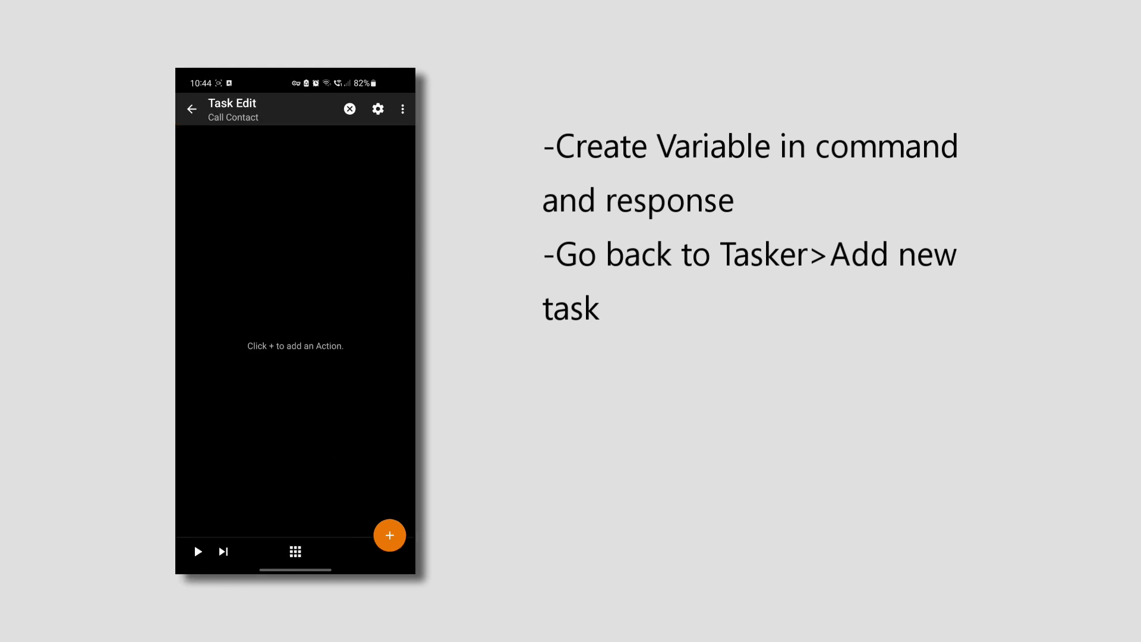
Step: Add an AutoContacts action that looks up the contact by name or nickname
click(389, 535)
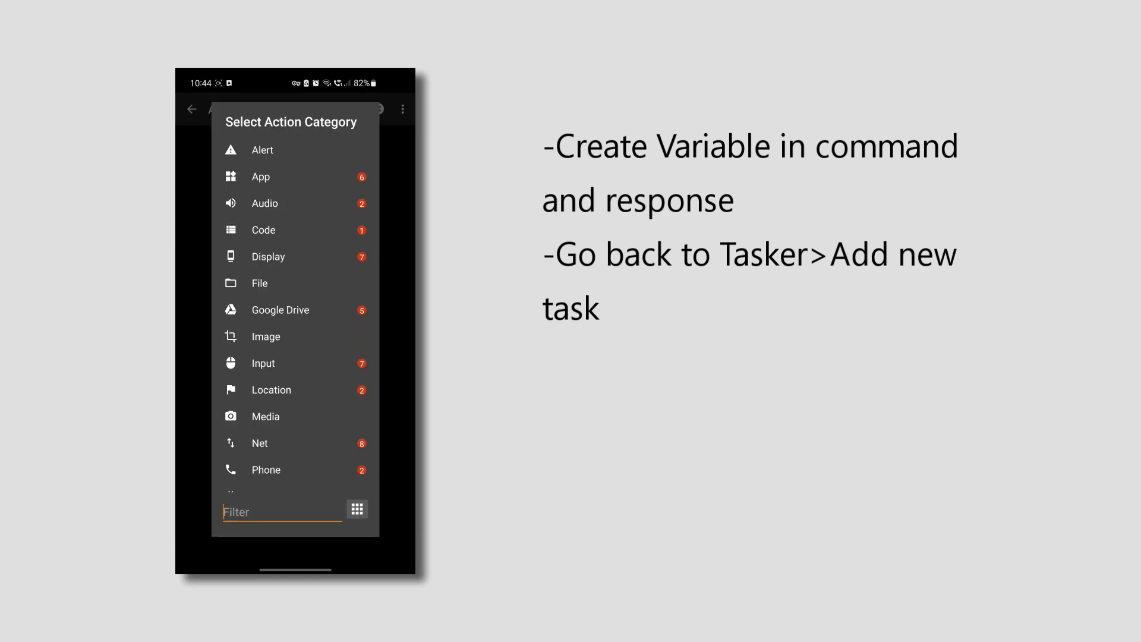
text(Auto)
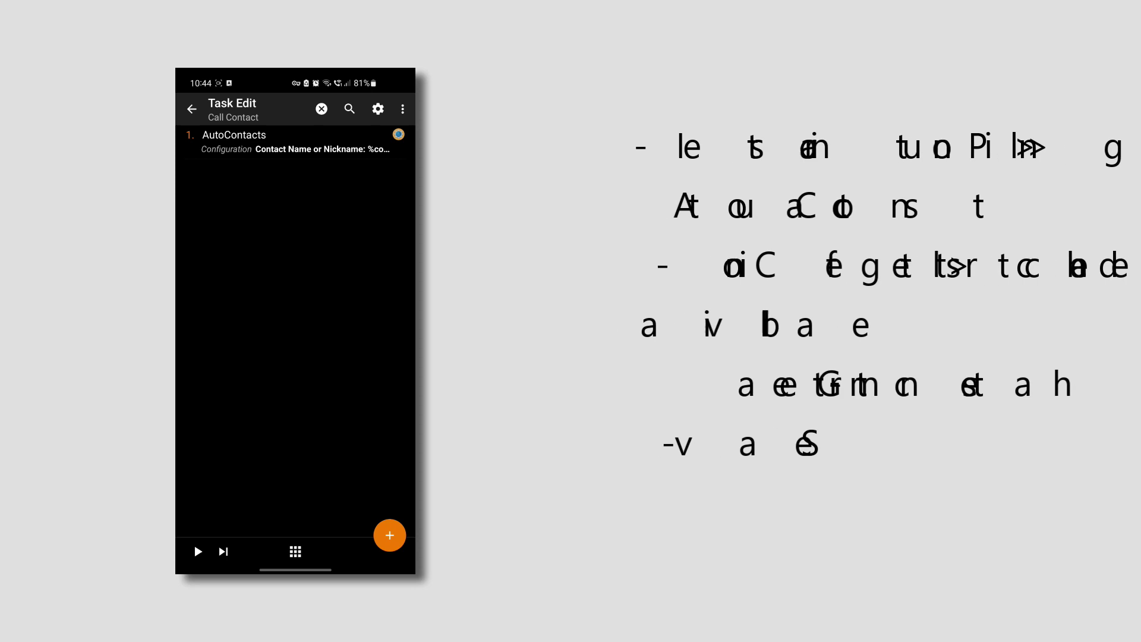
Step: Add a Call action dialling %acnumber with Auto Dial on, then return to the task list
click(389, 537)
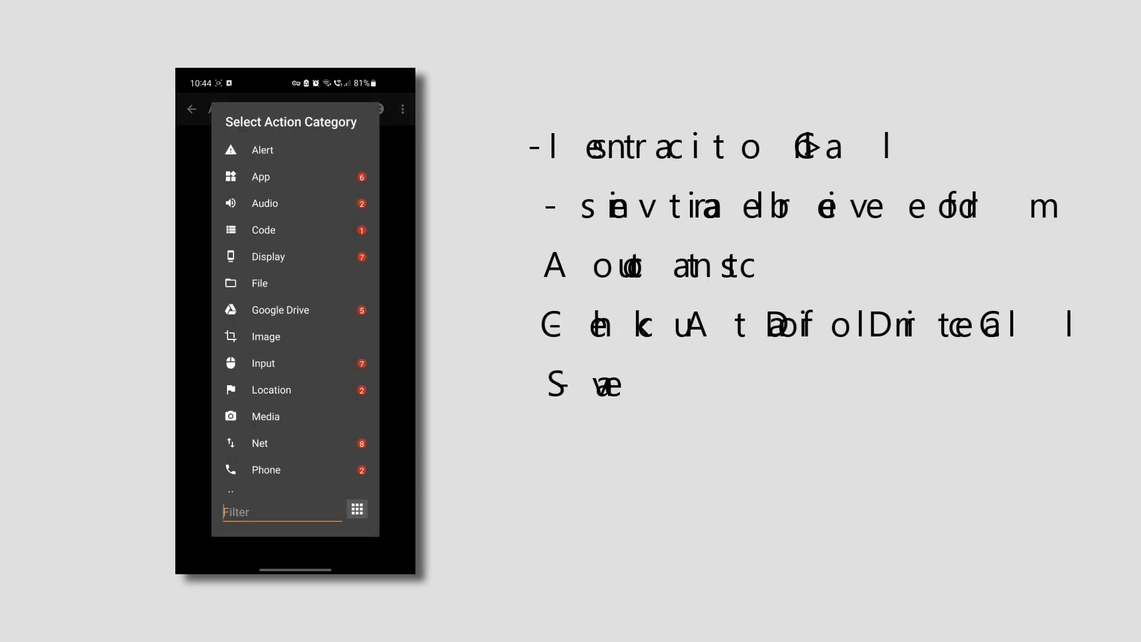
text(Call)
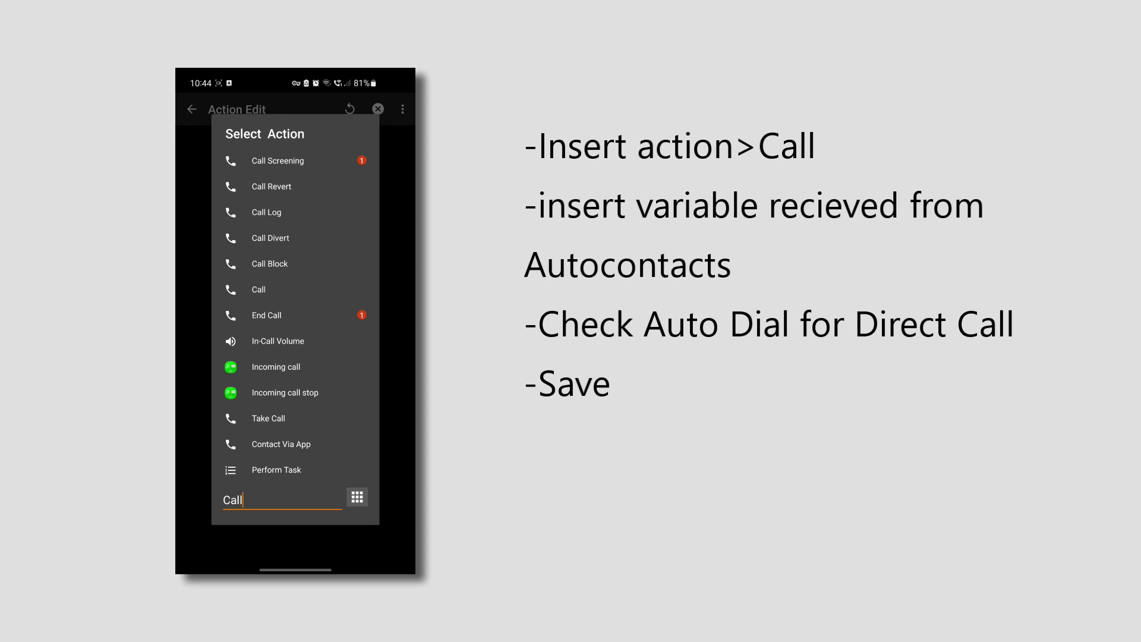
click(258, 290)
click(294, 172)
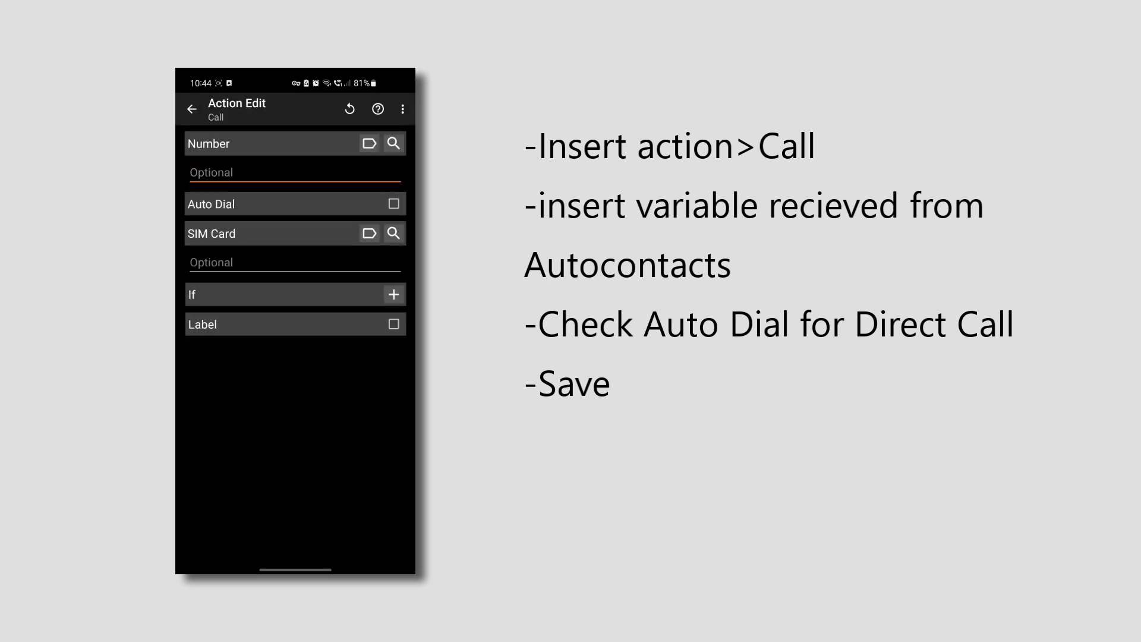
click(368, 143)
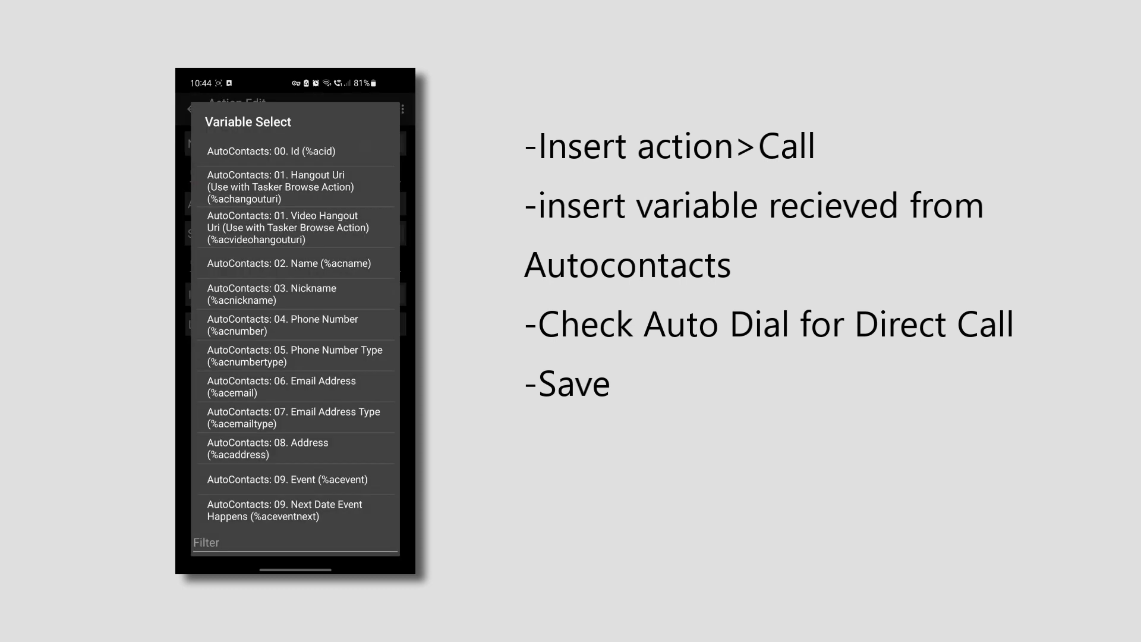
click(294, 151)
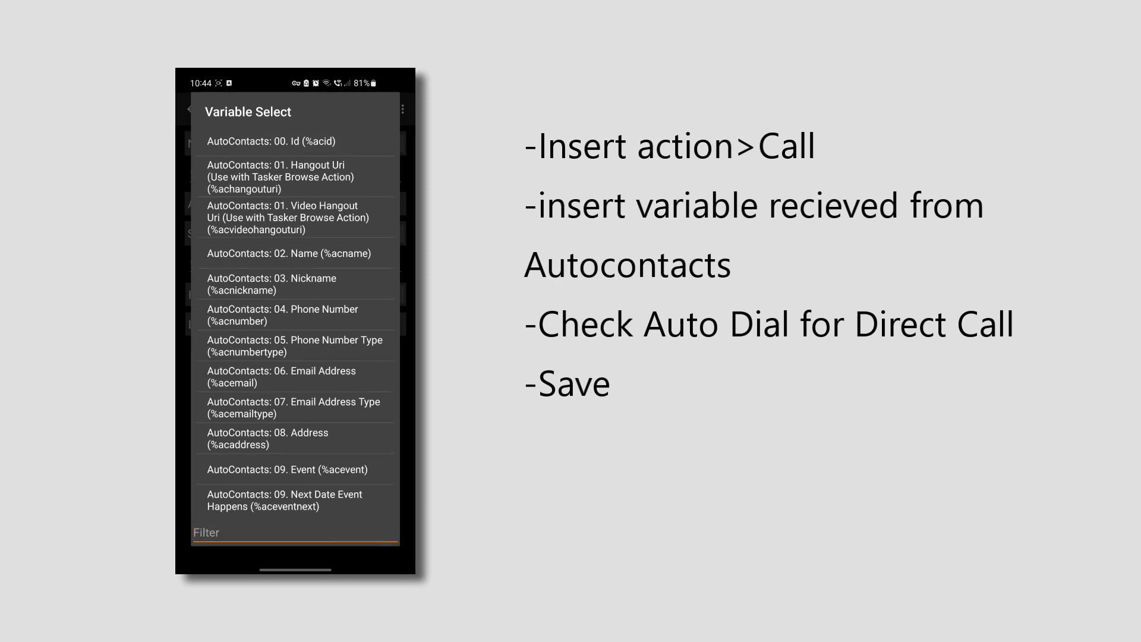
click(295, 534)
text(acnu)
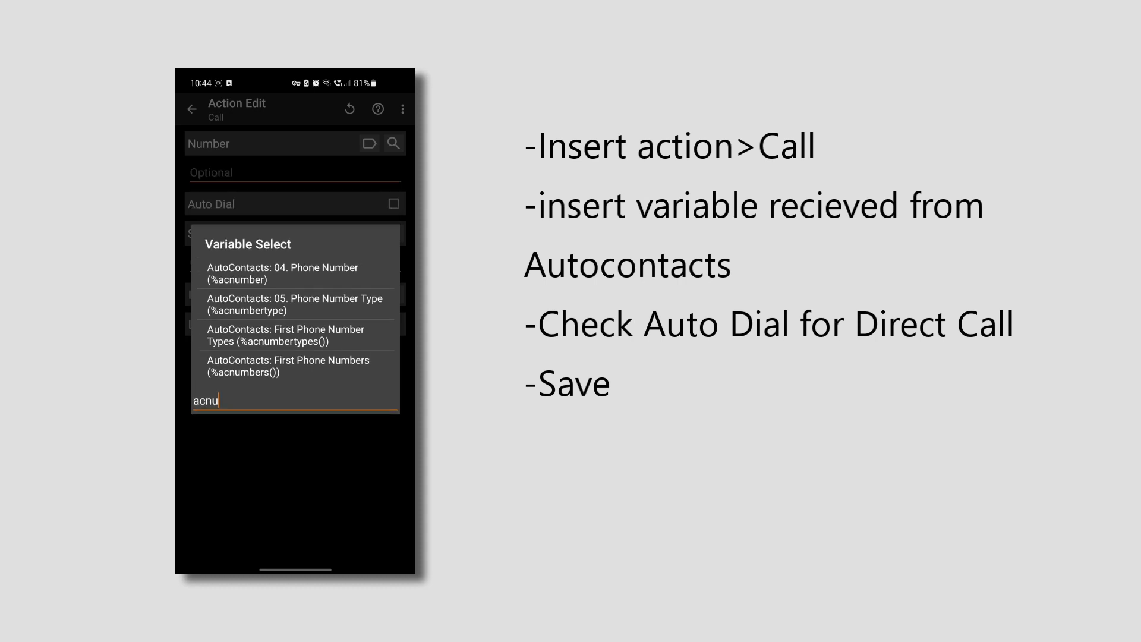
click(282, 272)
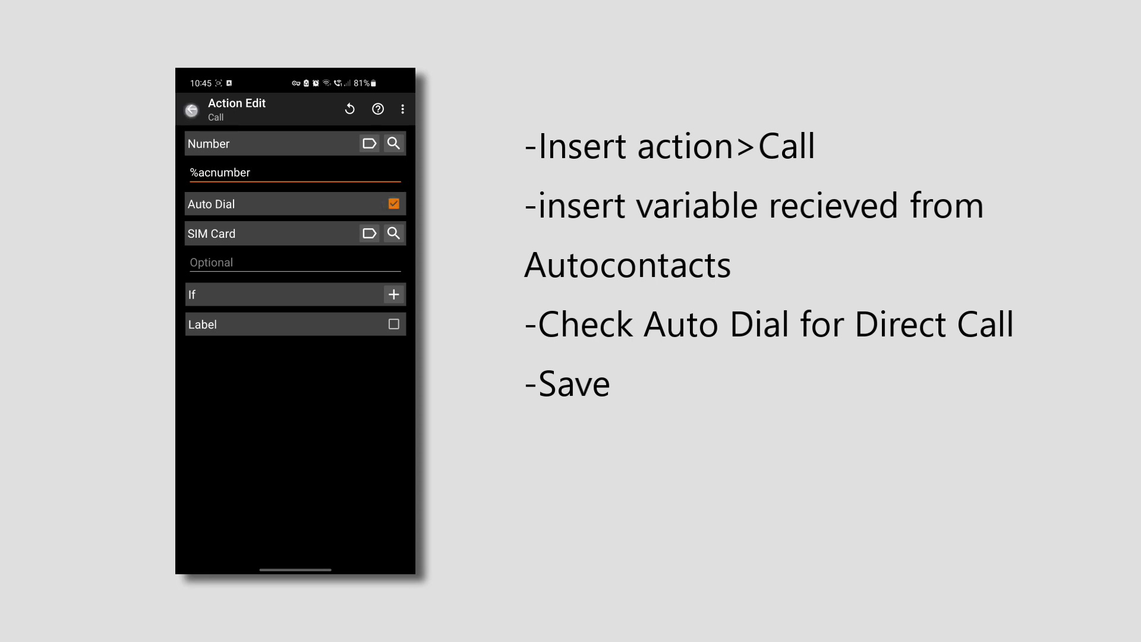
click(192, 109)
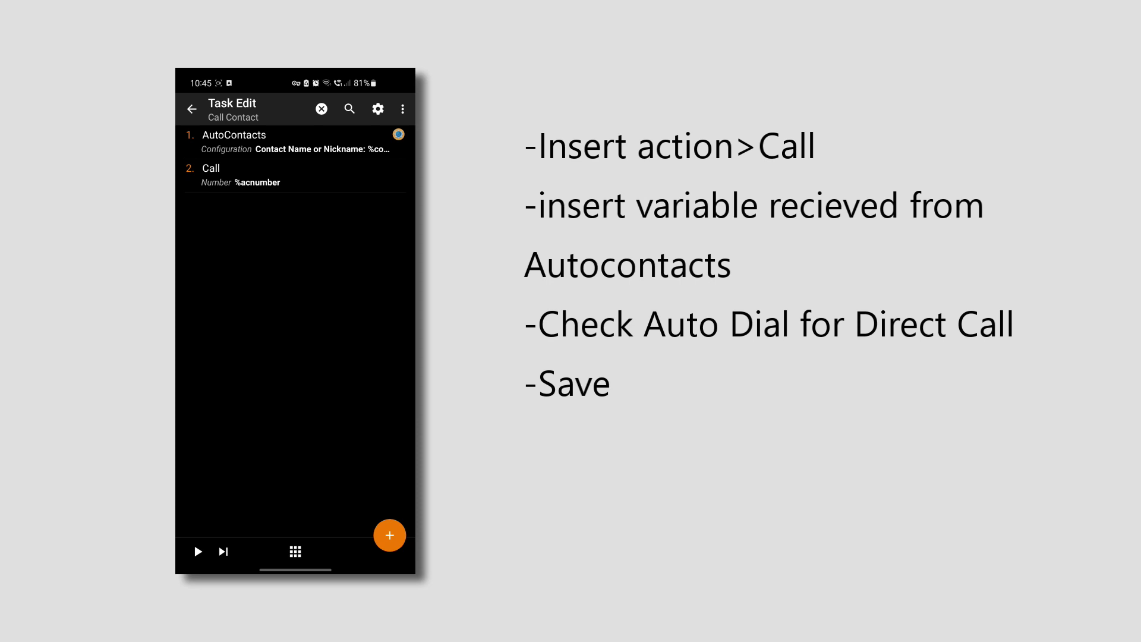
click(192, 109)
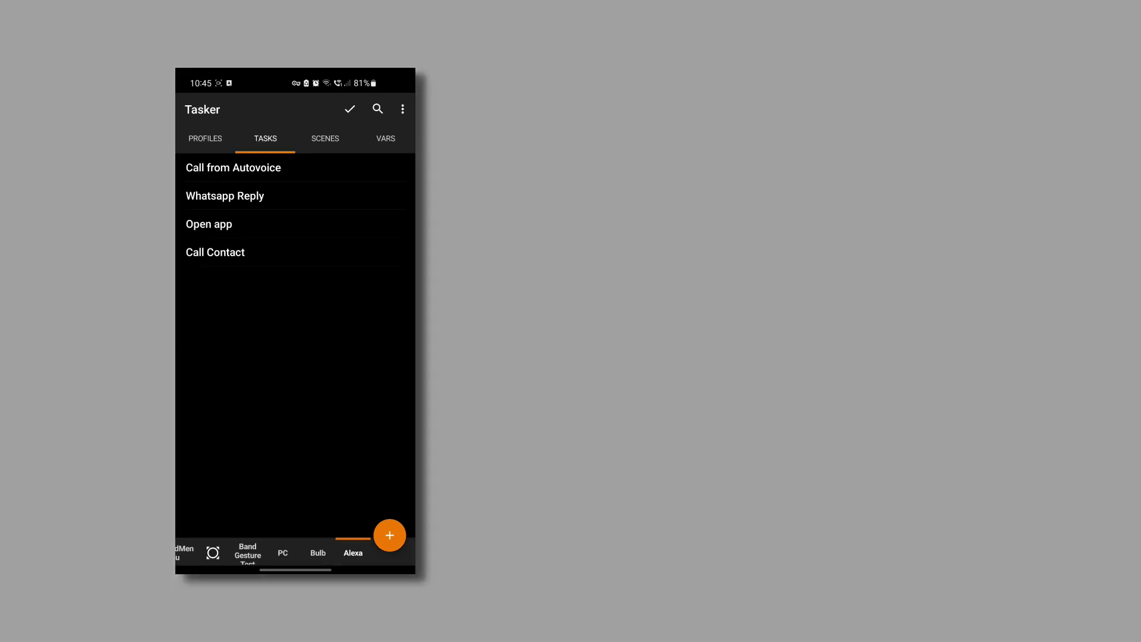